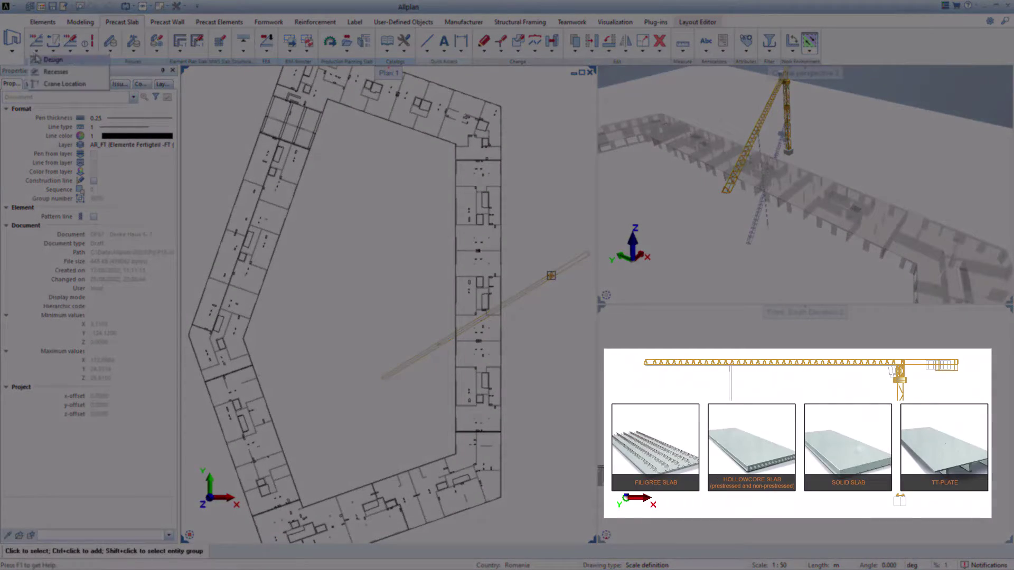
Lay out Half Floor precast slab elements across the east wing between two picked corners.
{"action": "left_click", "coordinate": [51, 59]}
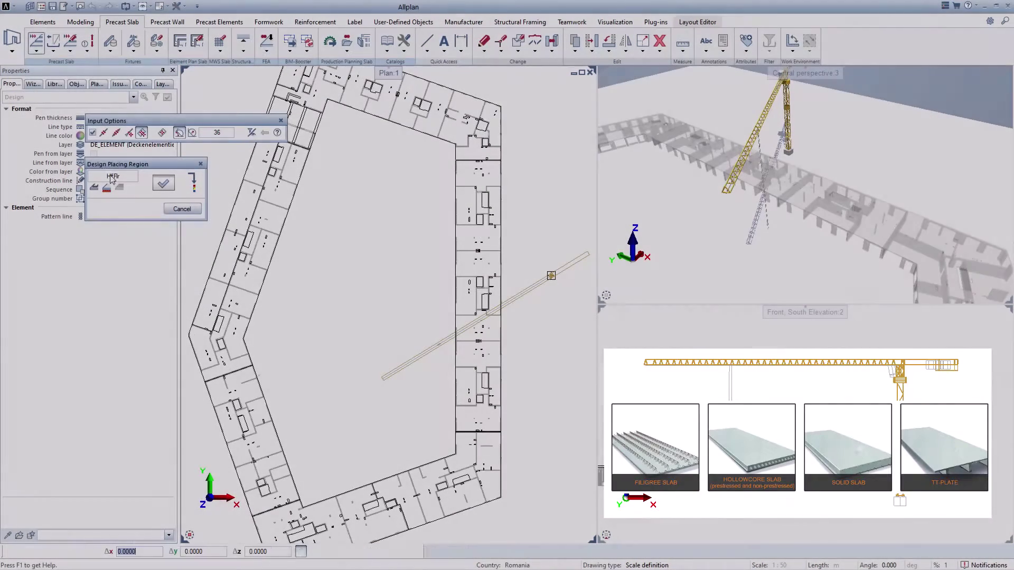
{"action": "left_click", "coordinate": [112, 178]}
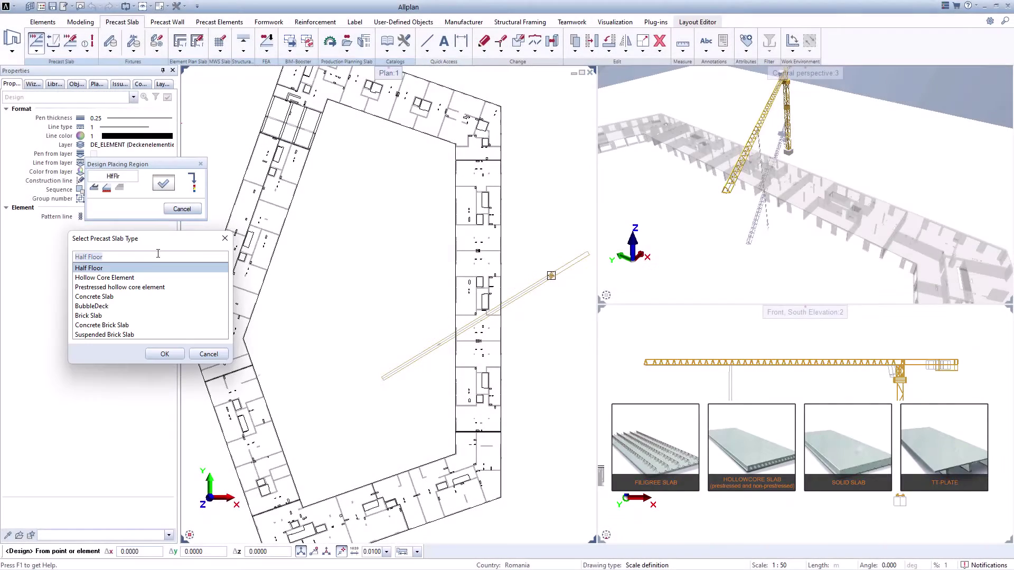
{"action": "left_click", "coordinate": [165, 354]}
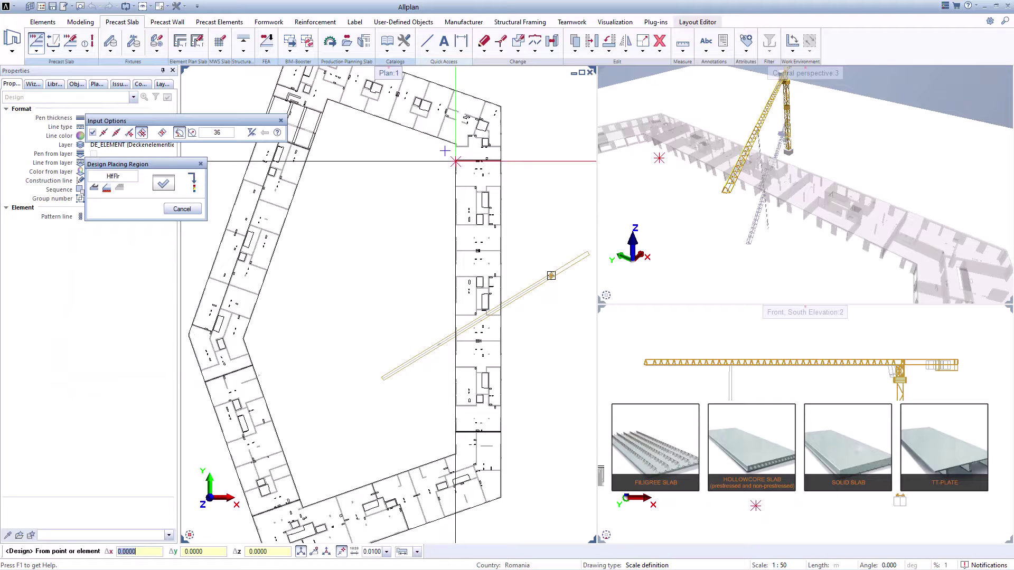
{"action": "left_click", "coordinate": [455, 161]}
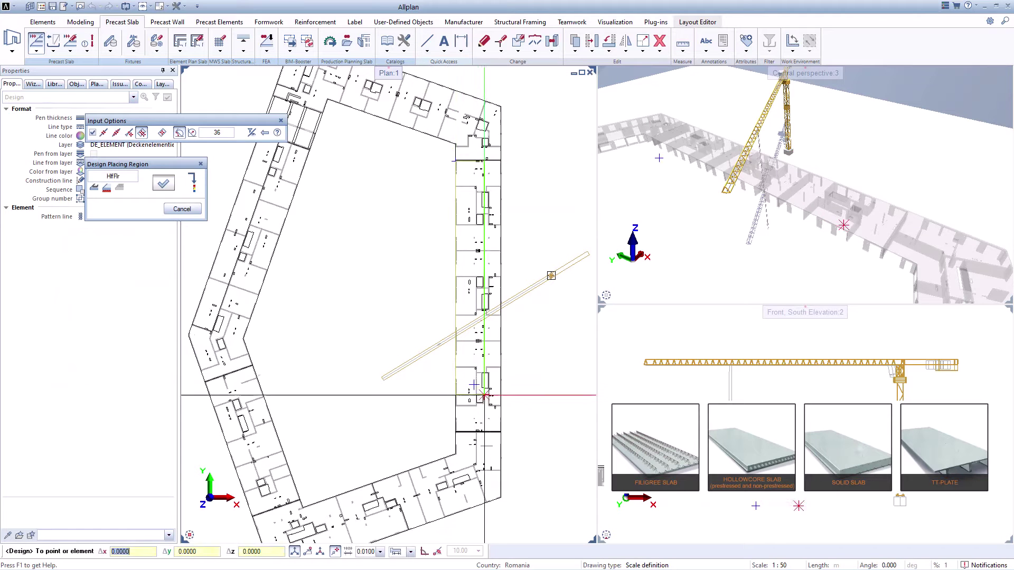
{"action": "left_click", "coordinate": [501, 432]}
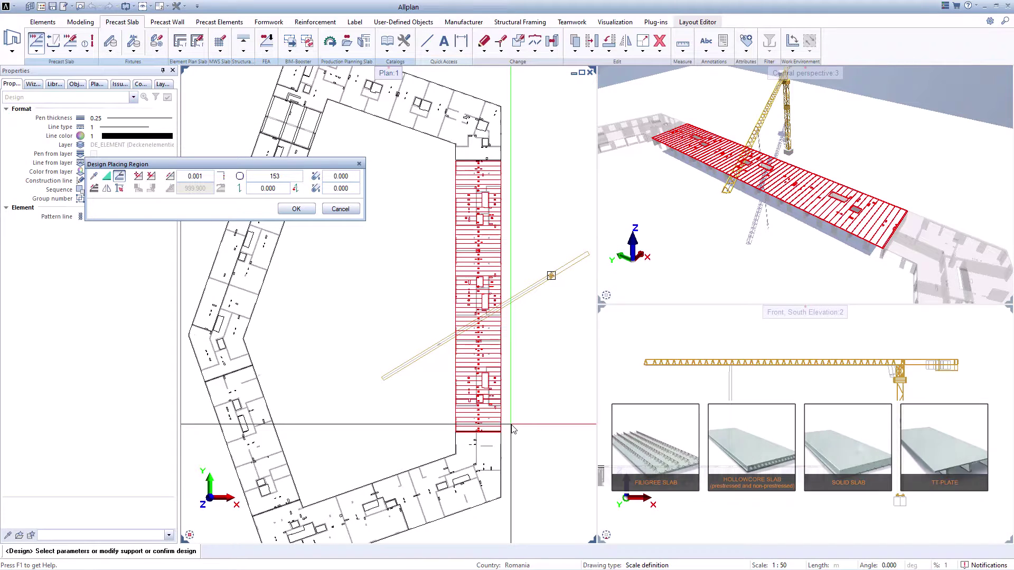
{"action": "key", "text": "Return"}
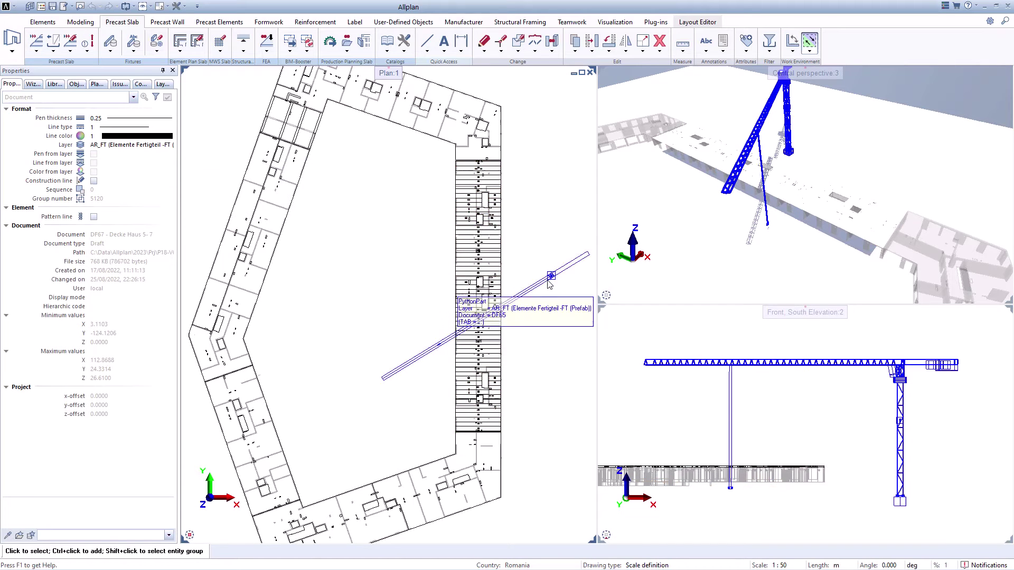
Select a tower crane configuration in Crane data and pan to view its reach and capacity labels.
{"action": "double_click", "coordinate": [550, 279]}
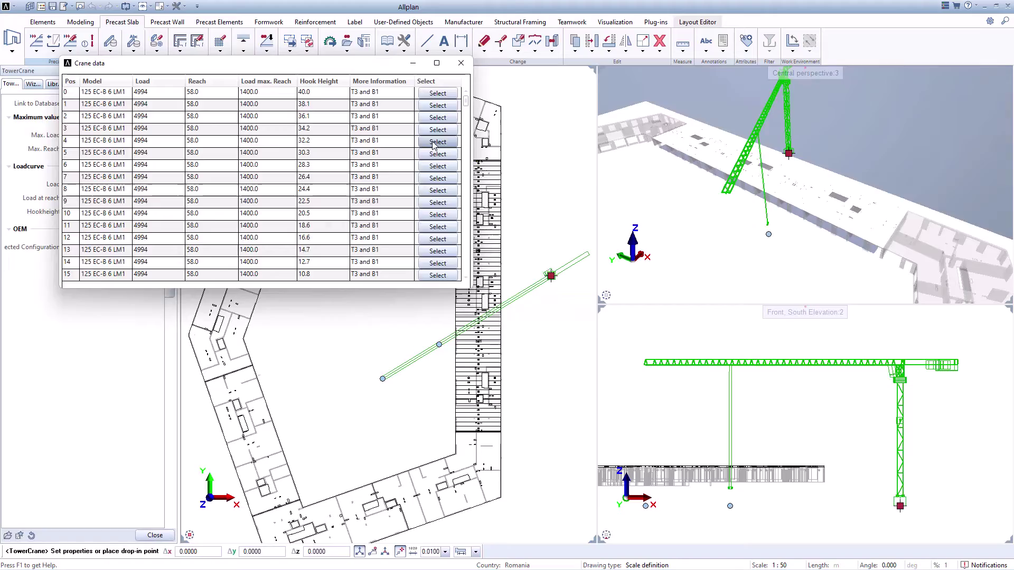
{"action": "left_click", "coordinate": [433, 145]}
{"action": "scroll", "coordinate": [550, 317], "scroll_direction": "up", "scroll_amount": 3}
{"action": "scroll", "coordinate": [544, 180], "scroll_direction": "up", "scroll_amount": 5}
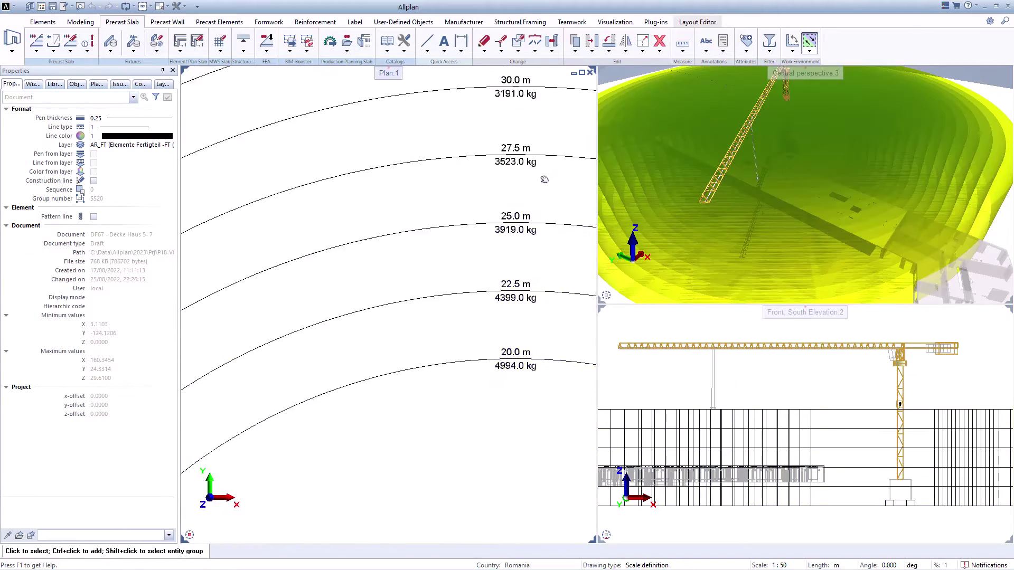
{"action": "middle_click_drag", "start_coordinate": [544, 179], "coordinate": [541, 261]}
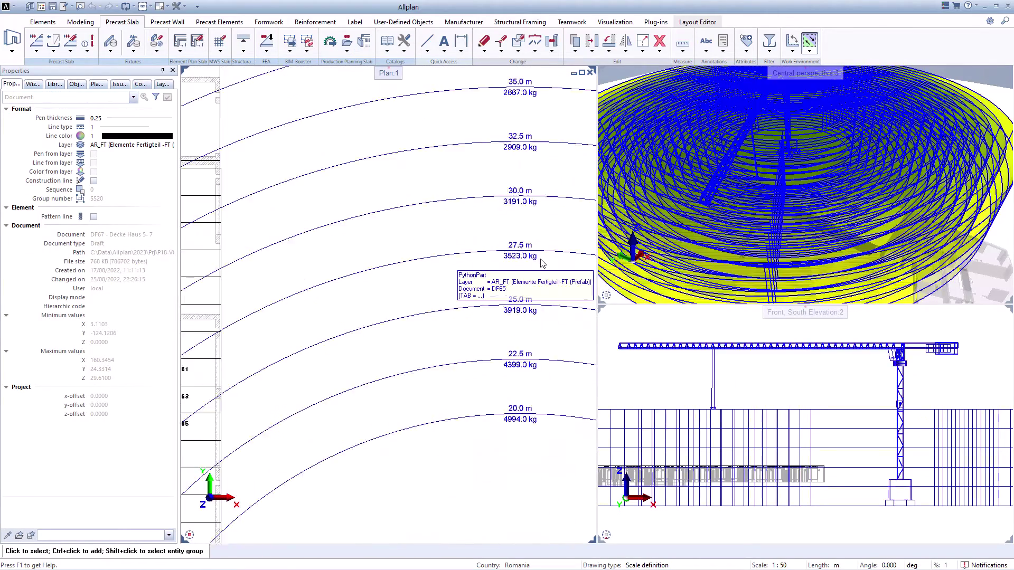
{"action": "scroll", "coordinate": [540, 262], "scroll_direction": "down", "scroll_amount": 3}
Modify the half-floor design, keeping slab elements as the type and setting design widths.
{"action": "left_click", "coordinate": [70, 41]}
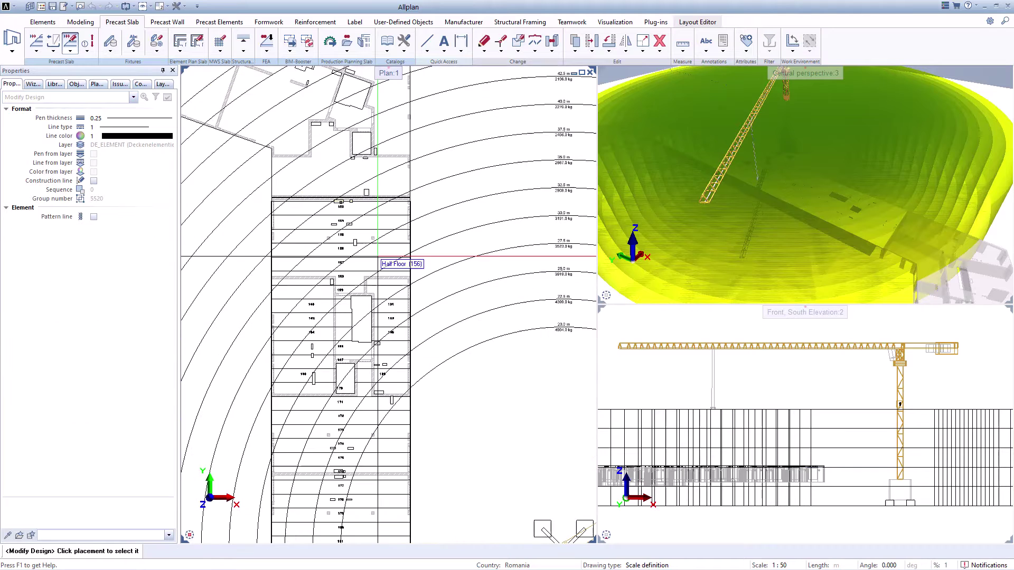
{"action": "left_click", "coordinate": [341, 317]}
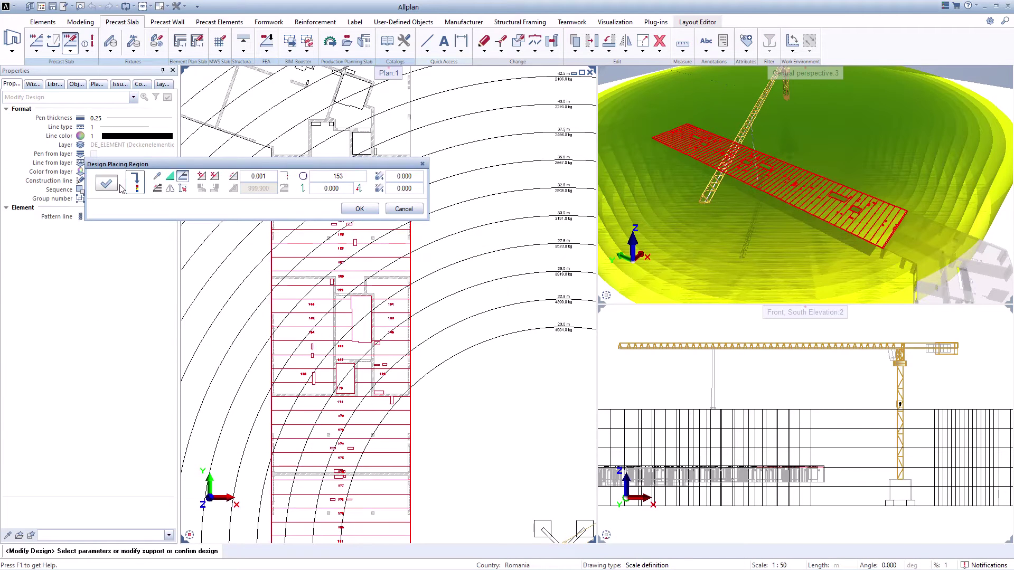
{"action": "left_click", "coordinate": [106, 184]}
{"action": "left_click", "coordinate": [232, 143]}
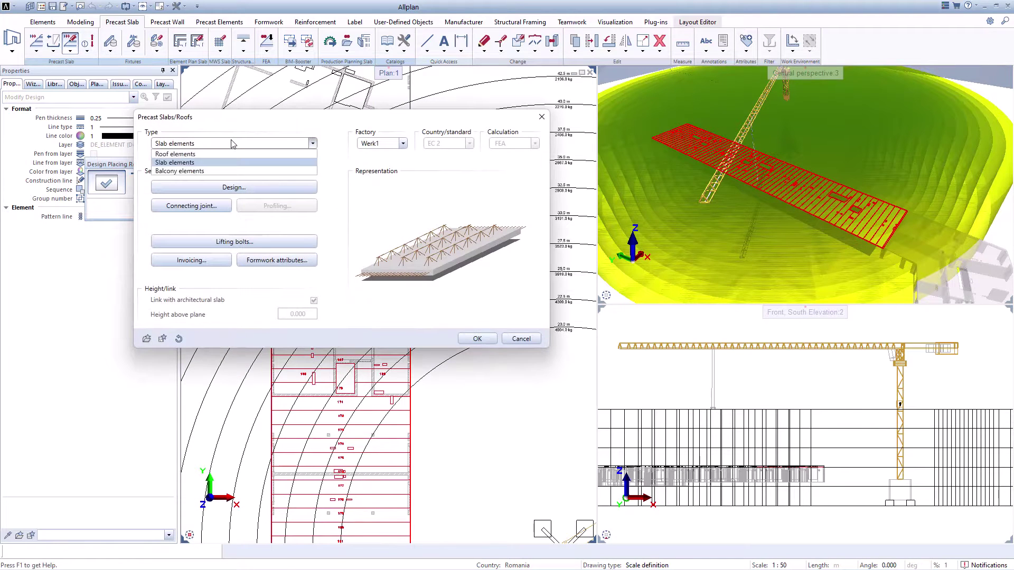
{"action": "left_click", "coordinate": [232, 144]}
{"action": "left_click", "coordinate": [232, 187]}
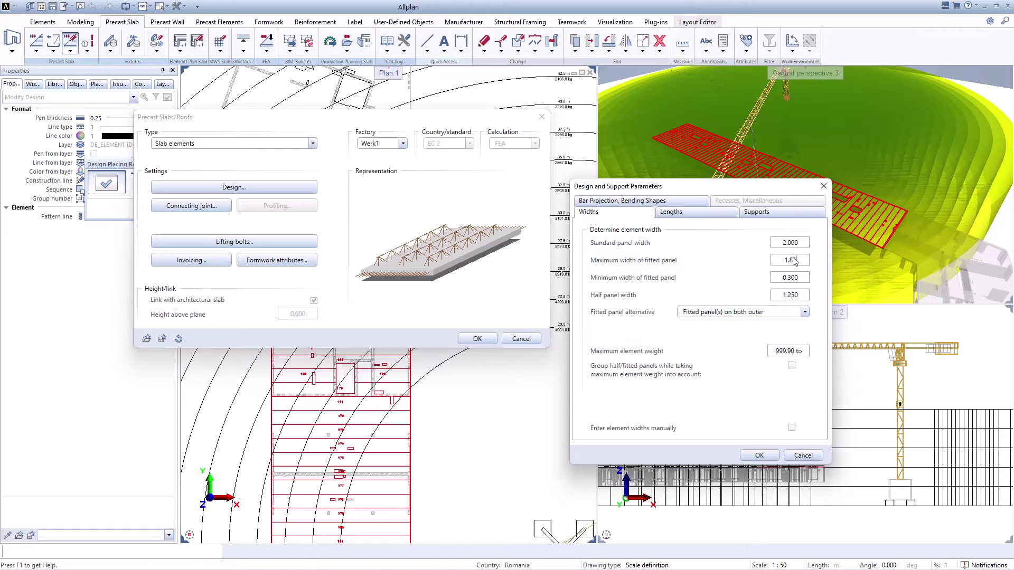
{"action": "key", "text": "Return"}
Choose how the lifting bolt positions are calculated.
{"action": "left_click", "coordinate": [234, 242]}
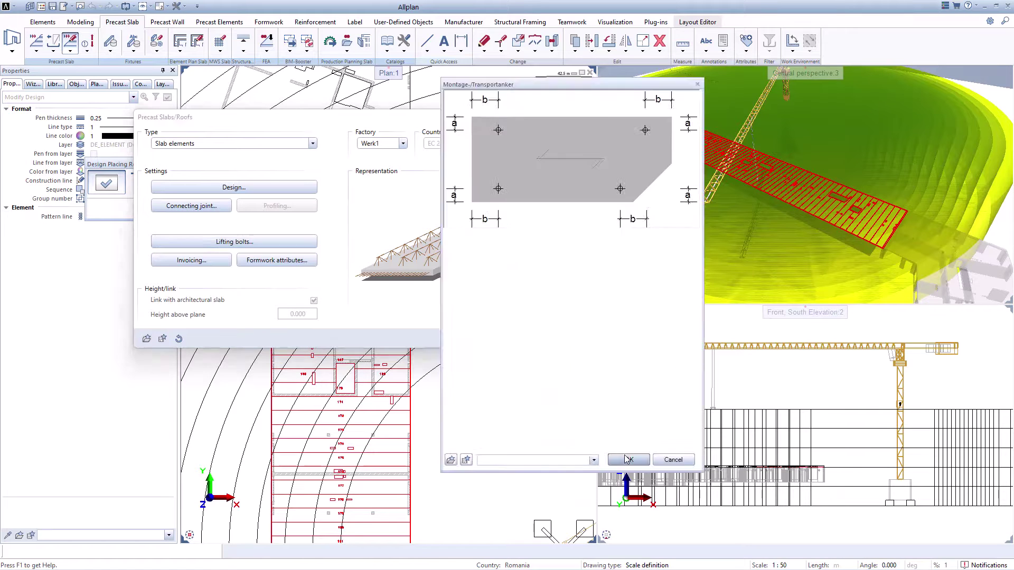
{"action": "left_click", "coordinate": [698, 251]}
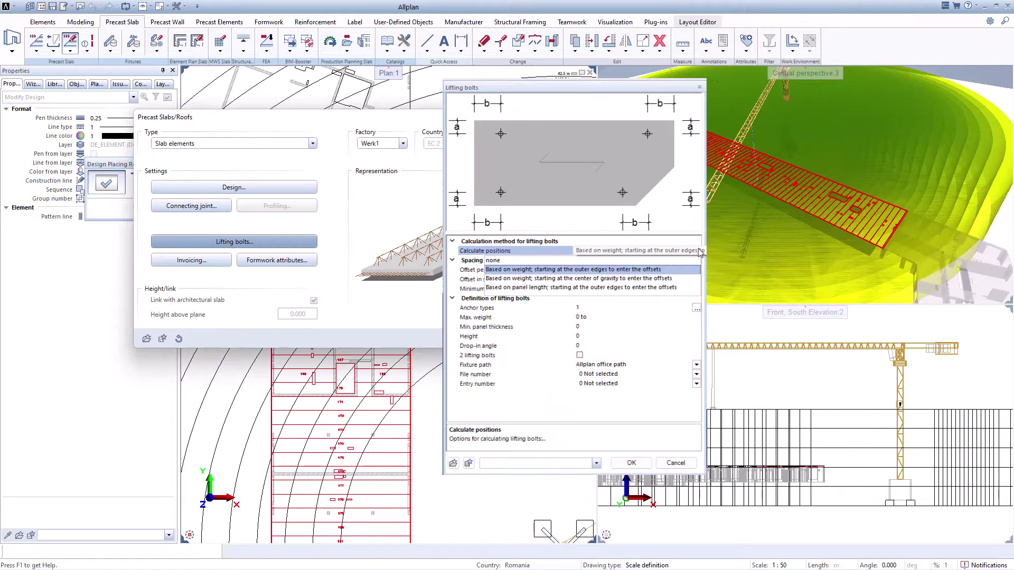
{"action": "left_click", "coordinate": [674, 282]}
{"action": "key", "text": "Return"}
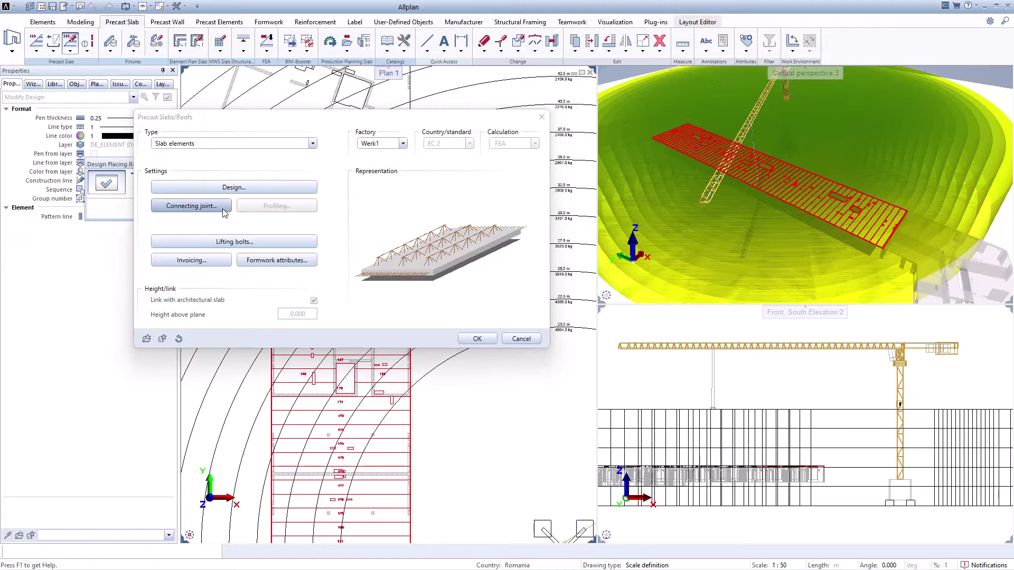
Set the connecting joint chamfers, confirm the slab properties and apply the redesign.
{"action": "left_click", "coordinate": [225, 211]}
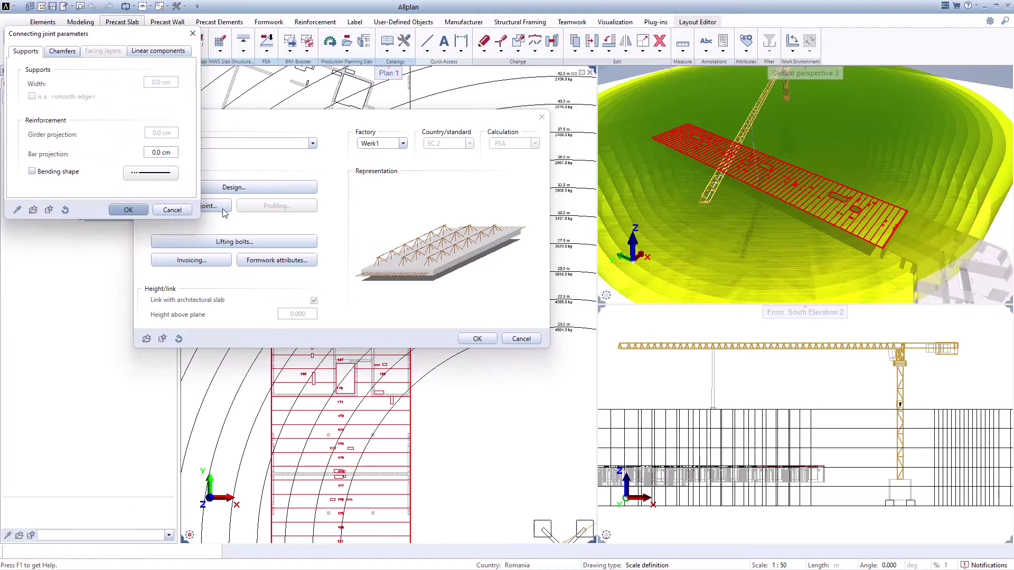
{"action": "left_click", "coordinate": [64, 51]}
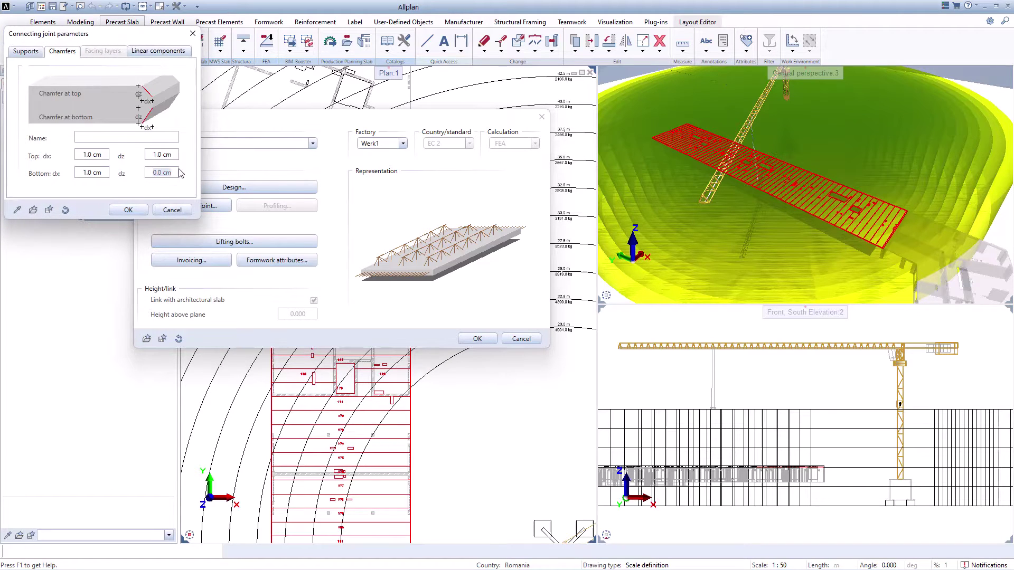
{"action": "left_click", "coordinate": [128, 210]}
{"action": "left_click", "coordinate": [476, 339]}
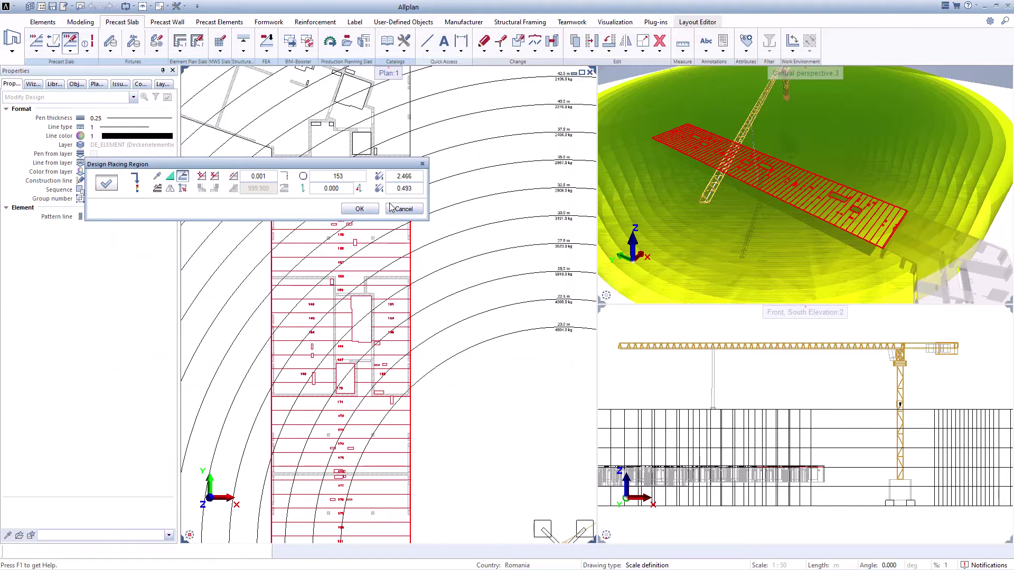
{"action": "left_click", "coordinate": [359, 211]}
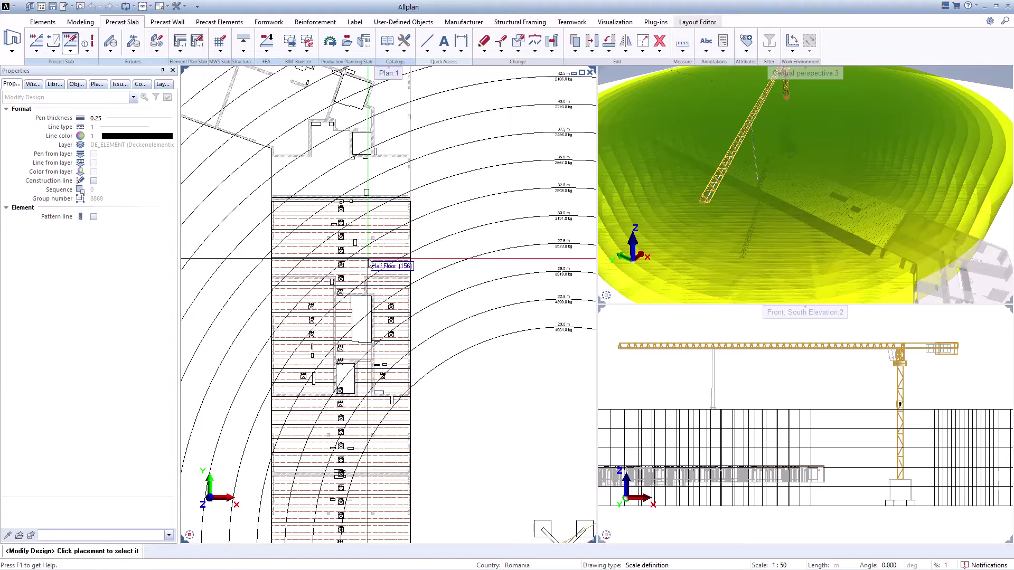
{"action": "scroll", "coordinate": [354, 216], "scroll_direction": "up", "scroll_amount": 3}
{"action": "scroll", "coordinate": [354, 215], "scroll_direction": "up", "scroll_amount": 3}
{"action": "scroll", "coordinate": [354, 215], "scroll_direction": "up", "scroll_amount": 1}
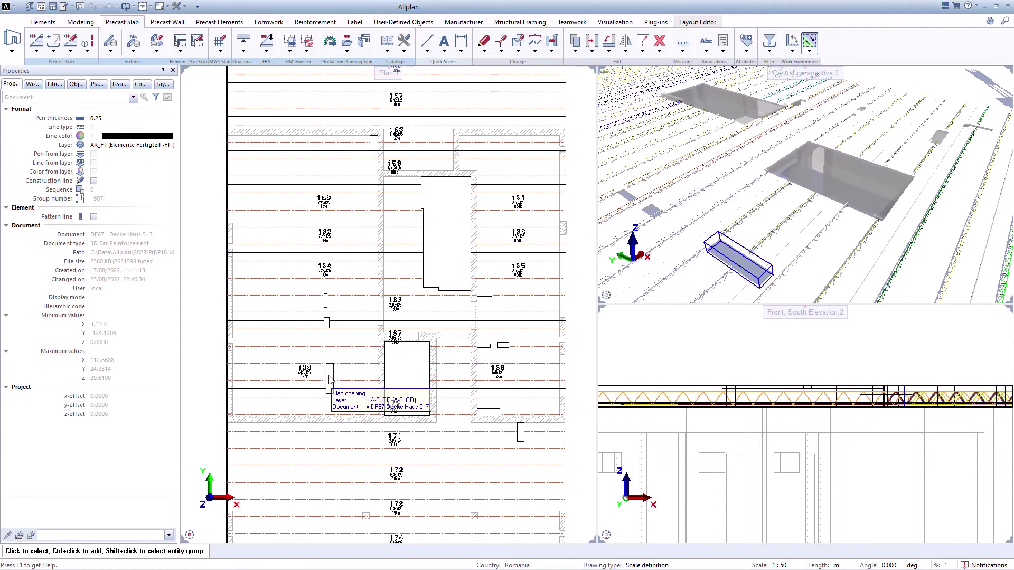
Delete the small slab opening beside element 168.
{"action": "left_click", "coordinate": [329, 380]}
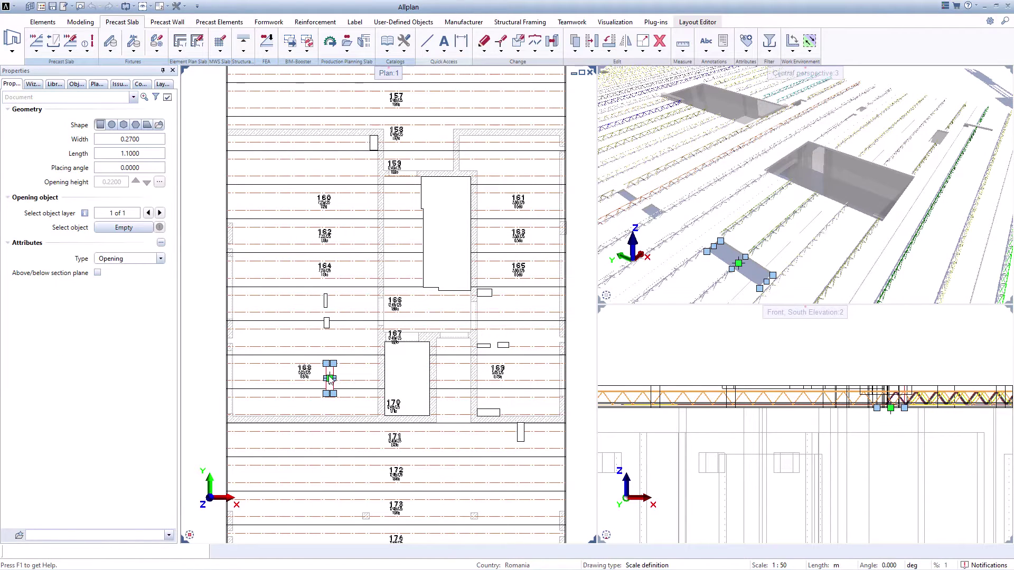
{"action": "key", "text": "Delete"}
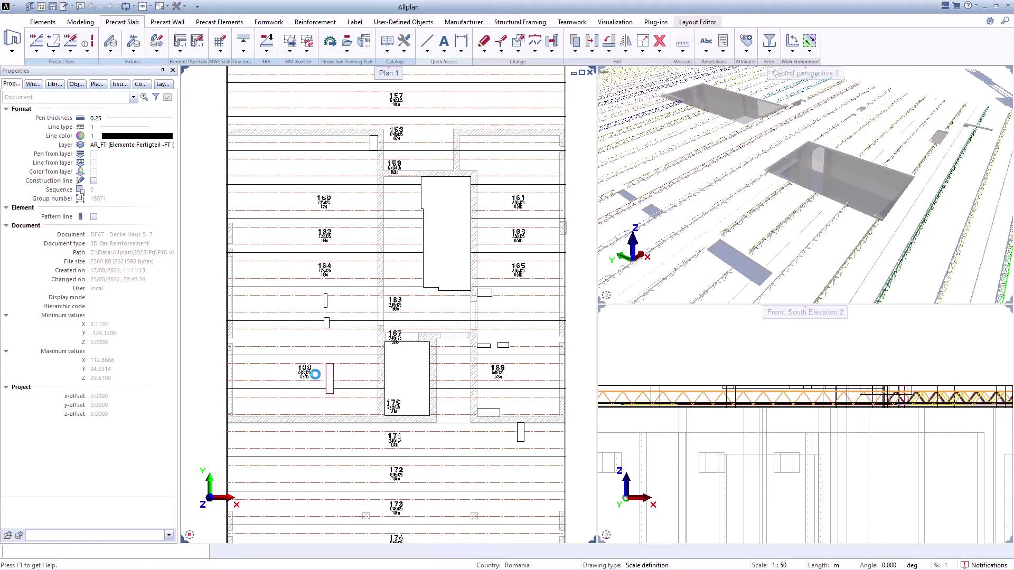
{"action": "scroll", "coordinate": [315, 379], "scroll_direction": "up", "scroll_amount": 3}
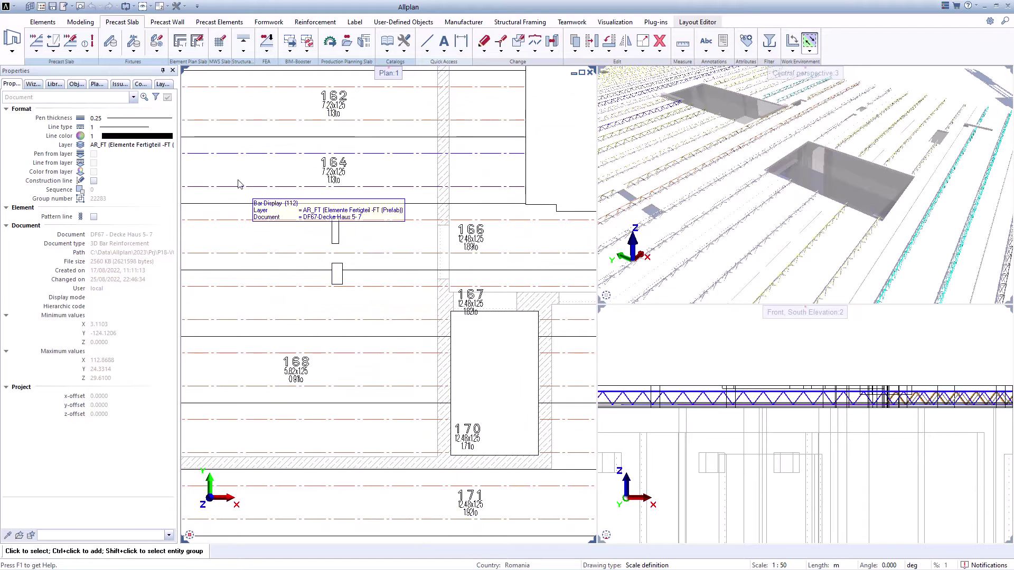
For the recess above slab 166, set reinforcement replacement to Automatic with same opening reinforcement.
{"action": "left_click", "coordinate": [67, 53]}
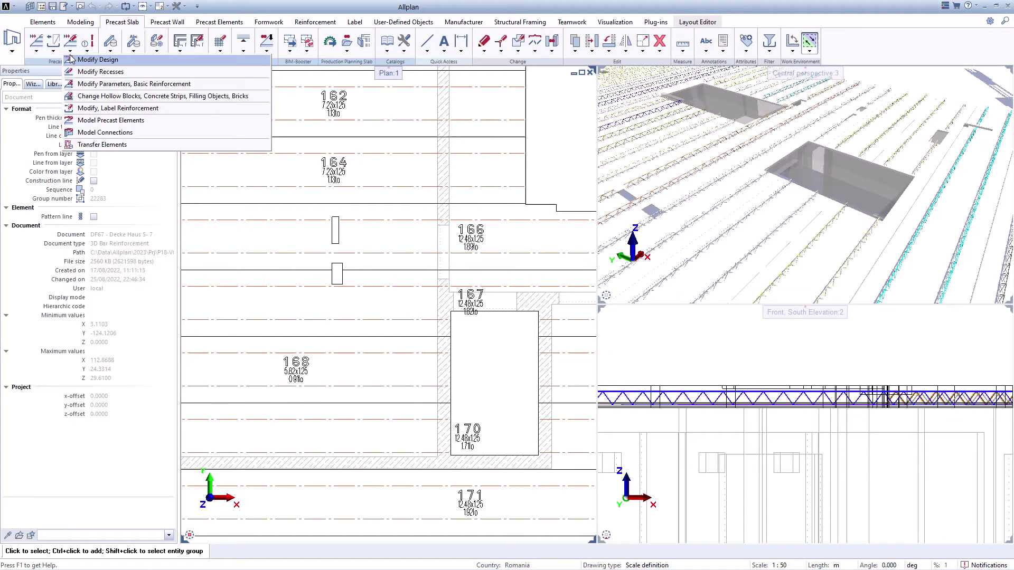
{"action": "left_click", "coordinate": [87, 72]}
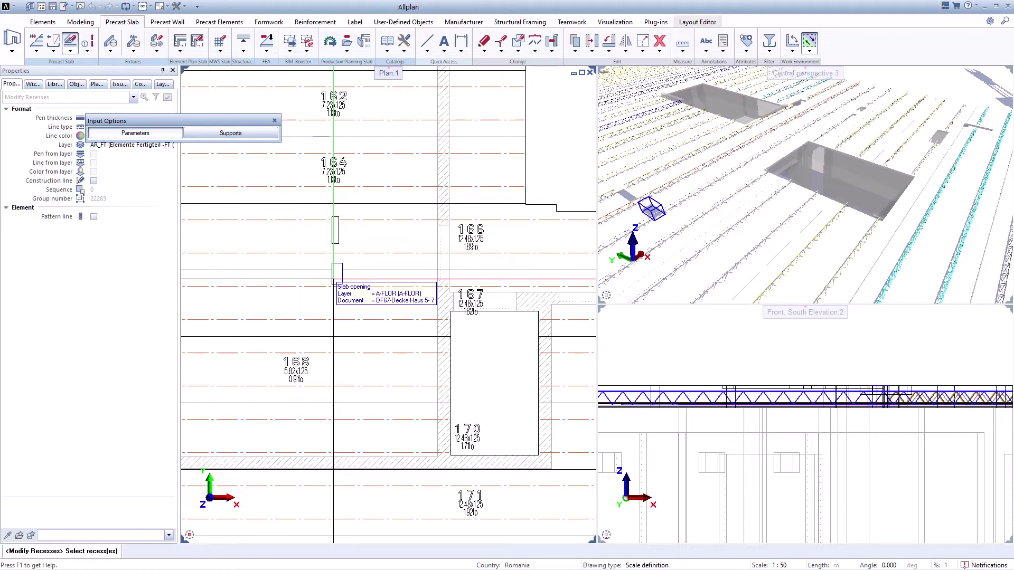
{"action": "left_click", "coordinate": [334, 278]}
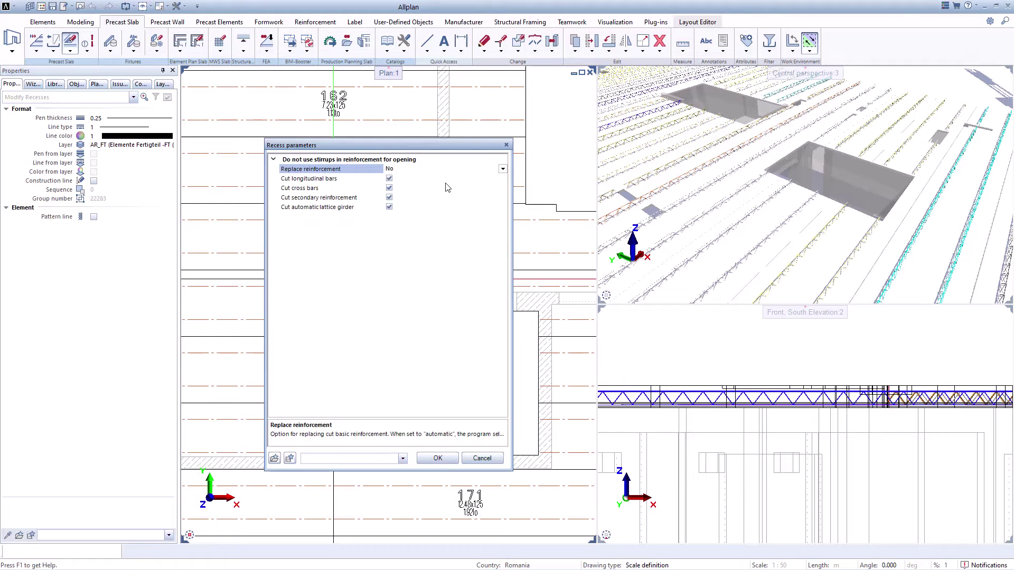
{"action": "left_click", "coordinate": [501, 169]}
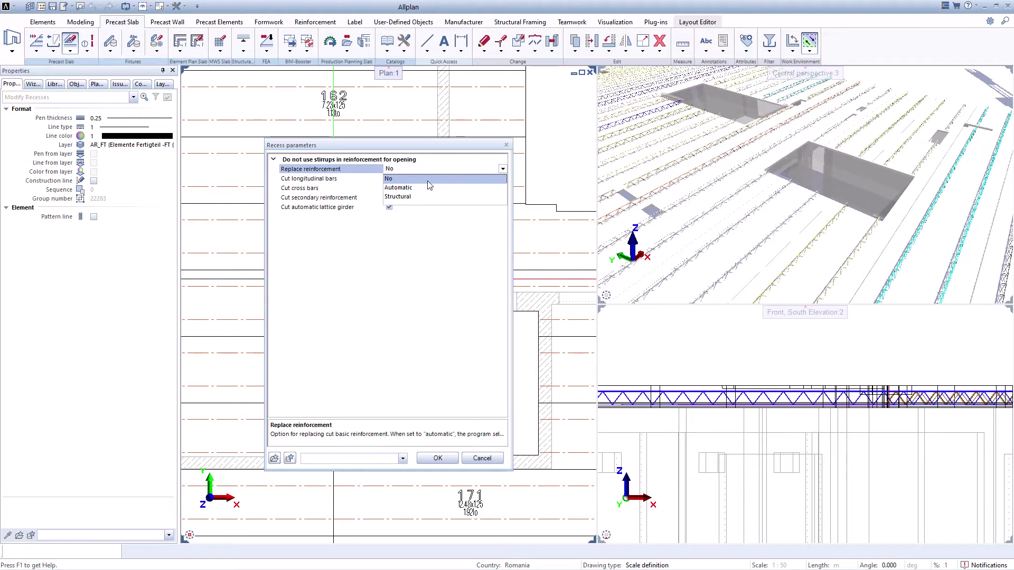
{"action": "key", "text": "Escape"}
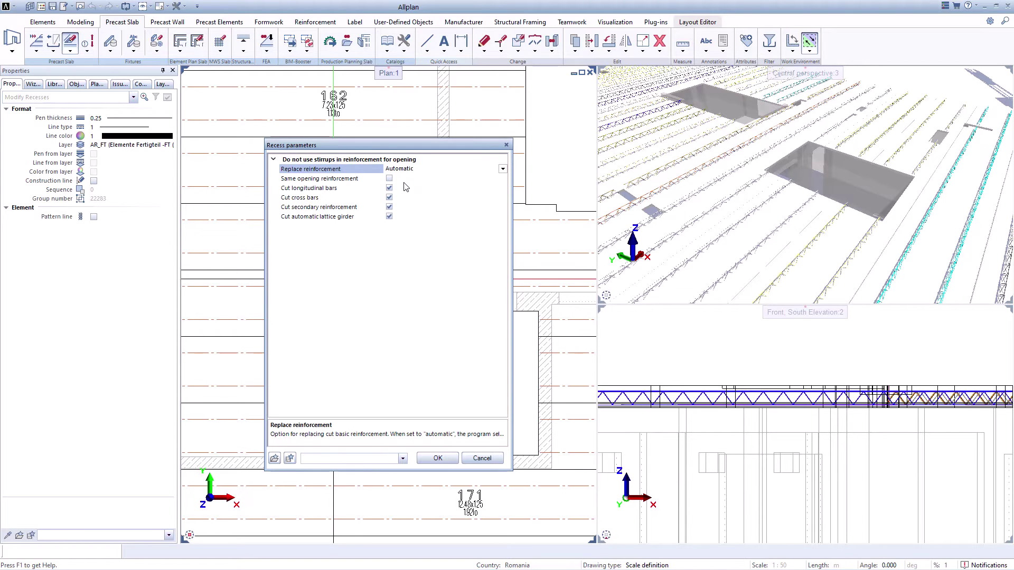
{"action": "left_click", "coordinate": [401, 179]}
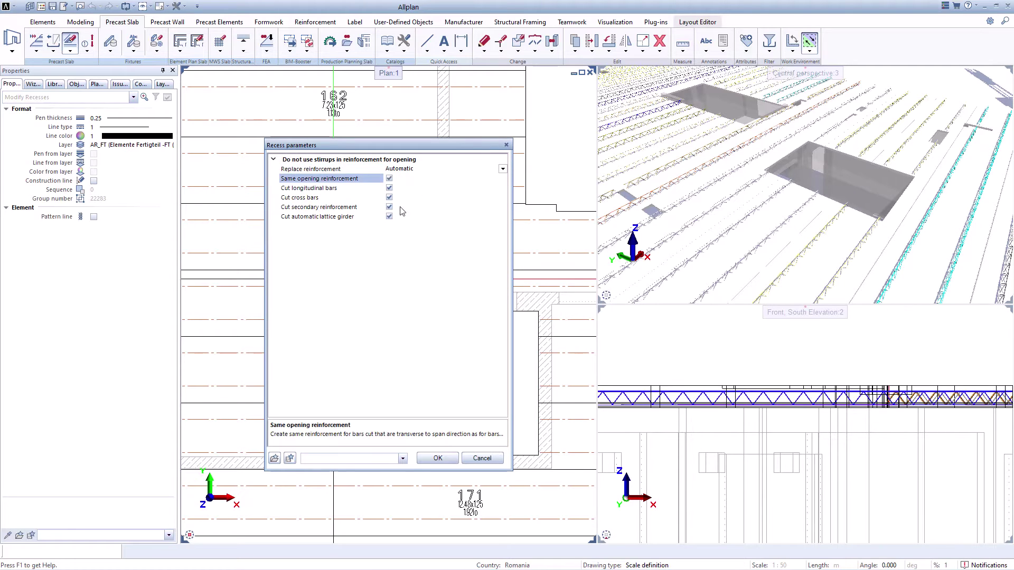
{"action": "left_click", "coordinate": [439, 458]}
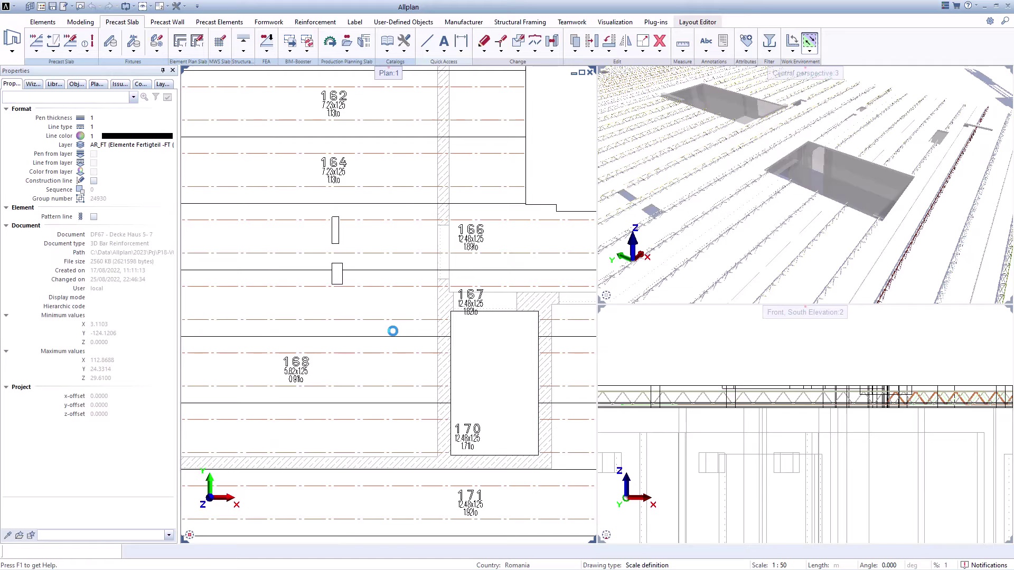
{"action": "scroll", "coordinate": [438, 309], "scroll_direction": "up", "scroll_amount": 3}
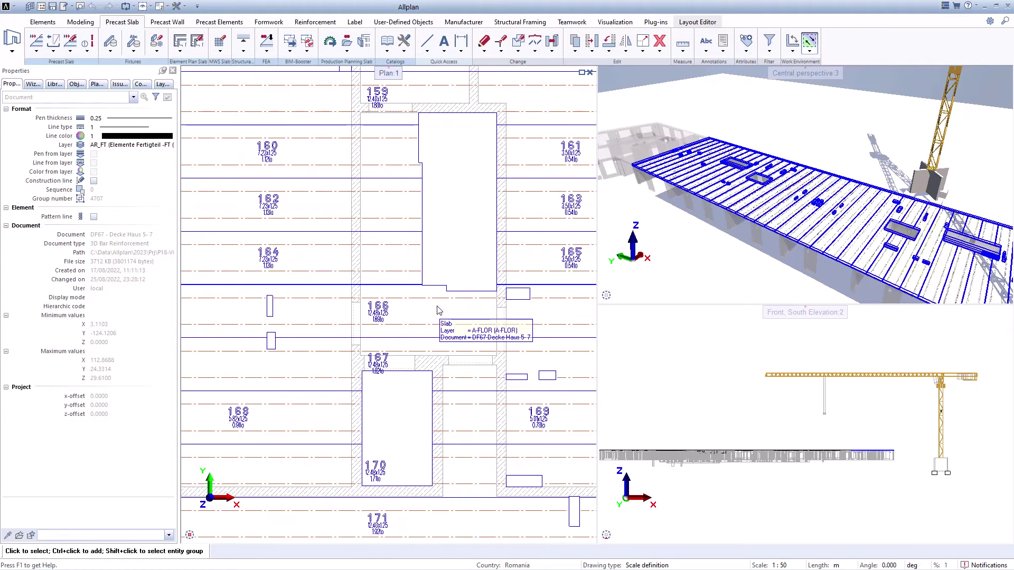
Generate the element plan for slab 166 with the Prefab Slab A3 layout.
{"action": "left_click", "coordinate": [187, 53]}
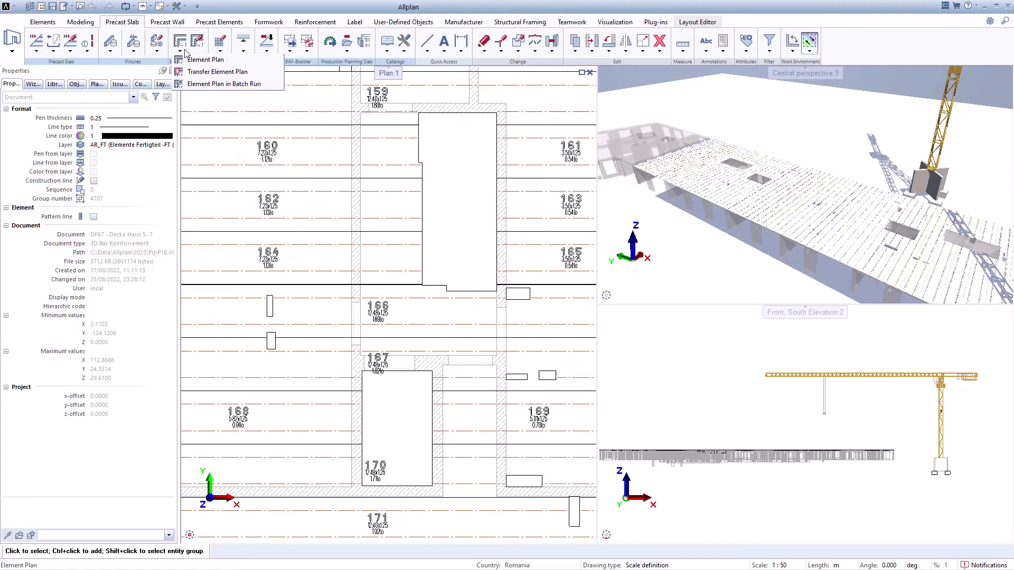
{"action": "left_click", "coordinate": [191, 60]}
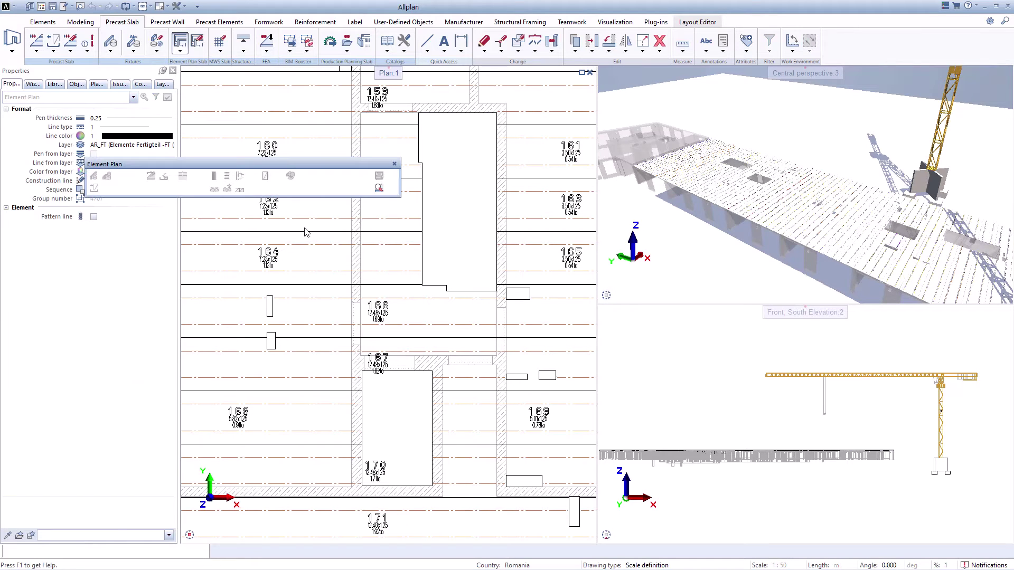
{"action": "left_click", "coordinate": [327, 305]}
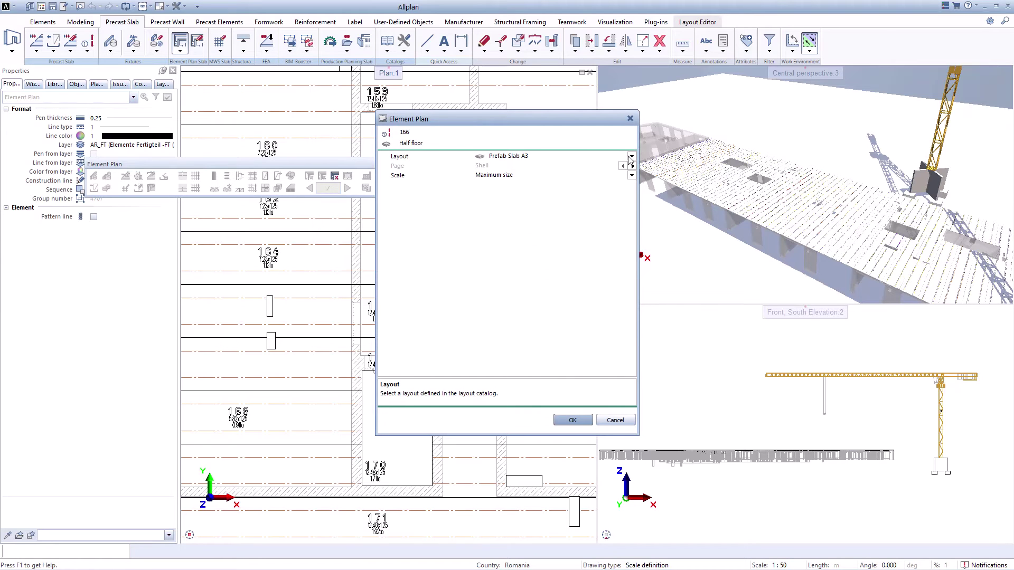
{"action": "left_click", "coordinate": [631, 159]}
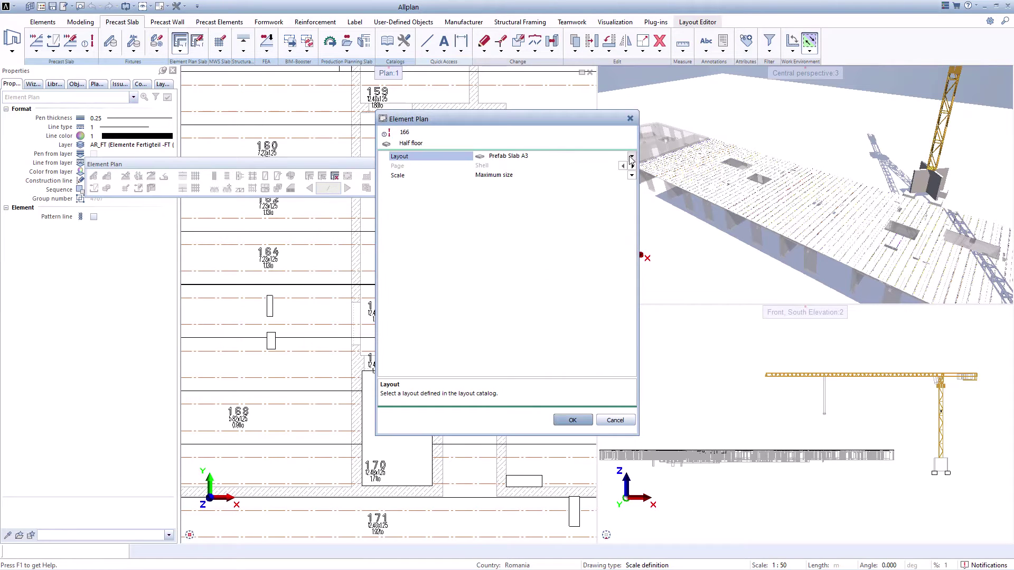
{"action": "left_click", "coordinate": [571, 421]}
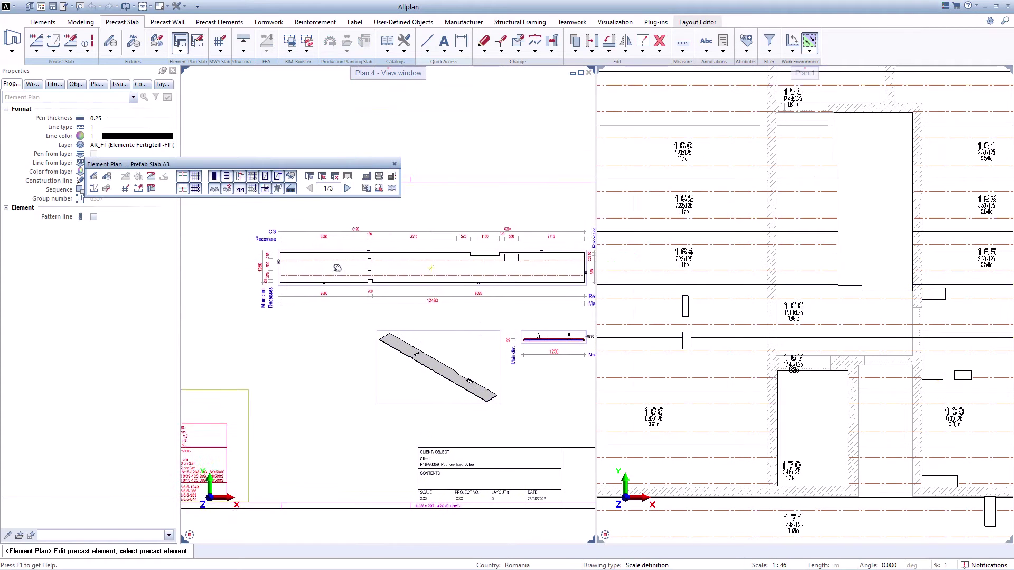
{"action": "scroll", "coordinate": [336, 267], "scroll_direction": "up", "scroll_amount": 5}
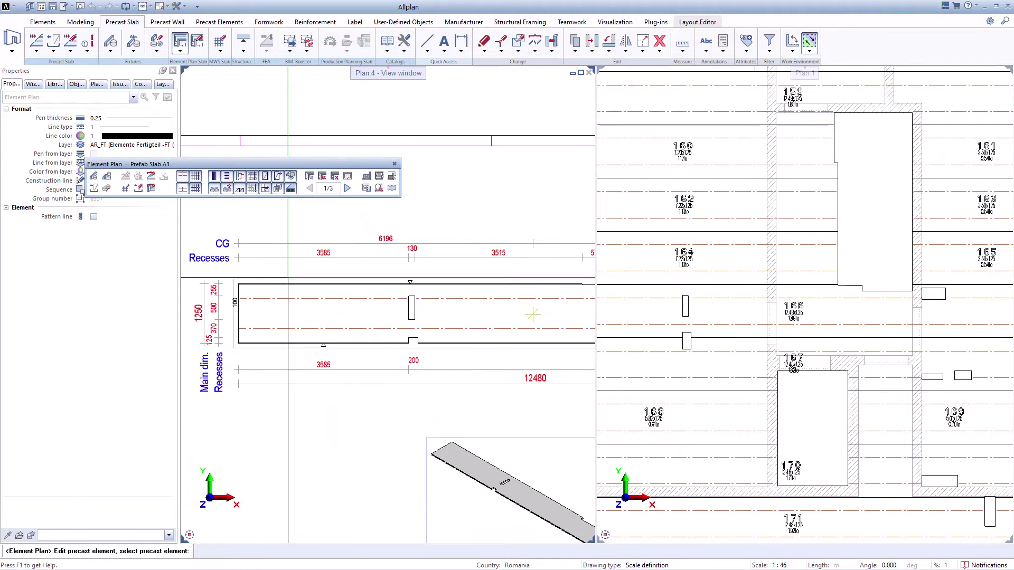
Review the drawing's dimensioned outline, reinforcement page and bar schedule page.
{"action": "mouse_move", "coordinate": [532, 315]}
{"action": "middle_mouse_down"}
{"action": "mouse_move", "coordinate": [373, 258]}
{"action": "mouse_move", "coordinate": [250, 264]}
{"action": "middle_mouse_up"}
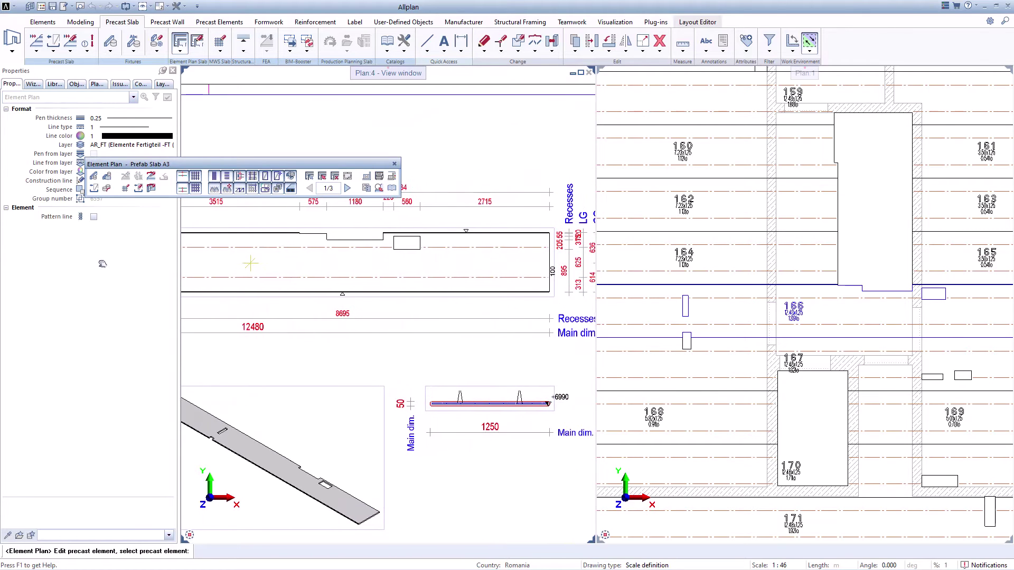
{"action": "middle_click_drag", "start_coordinate": [102, 263], "coordinate": [80, 259]}
{"action": "left_click", "coordinate": [347, 188]}
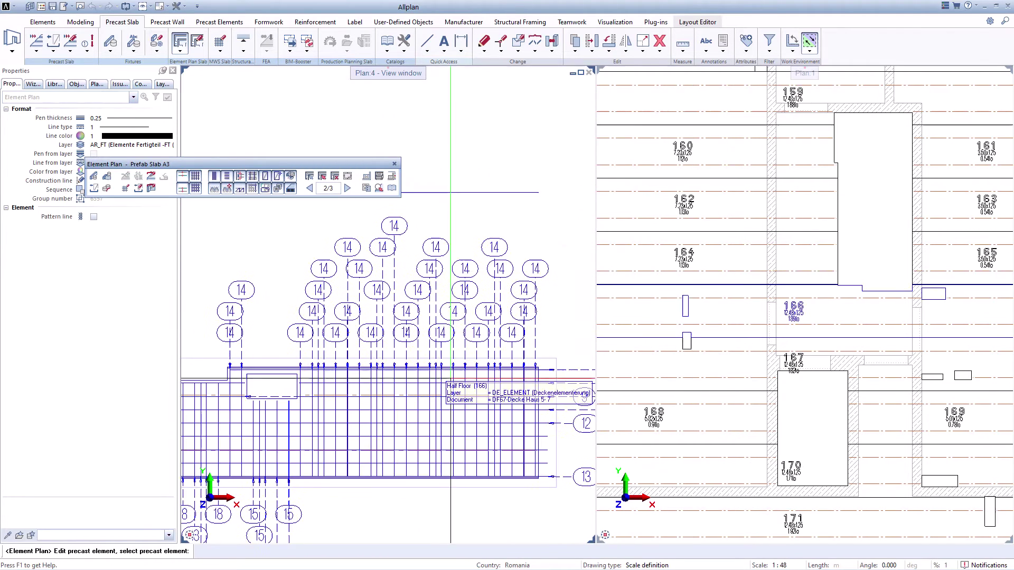
{"action": "mouse_move", "coordinate": [469, 396]}
{"action": "middle_mouse_down"}
{"action": "mouse_move", "coordinate": [382, 392]}
{"action": "mouse_move", "coordinate": [234, 350]}
{"action": "mouse_move", "coordinate": [150, 309]}
{"action": "mouse_move", "coordinate": [135, 239]}
{"action": "middle_mouse_up"}
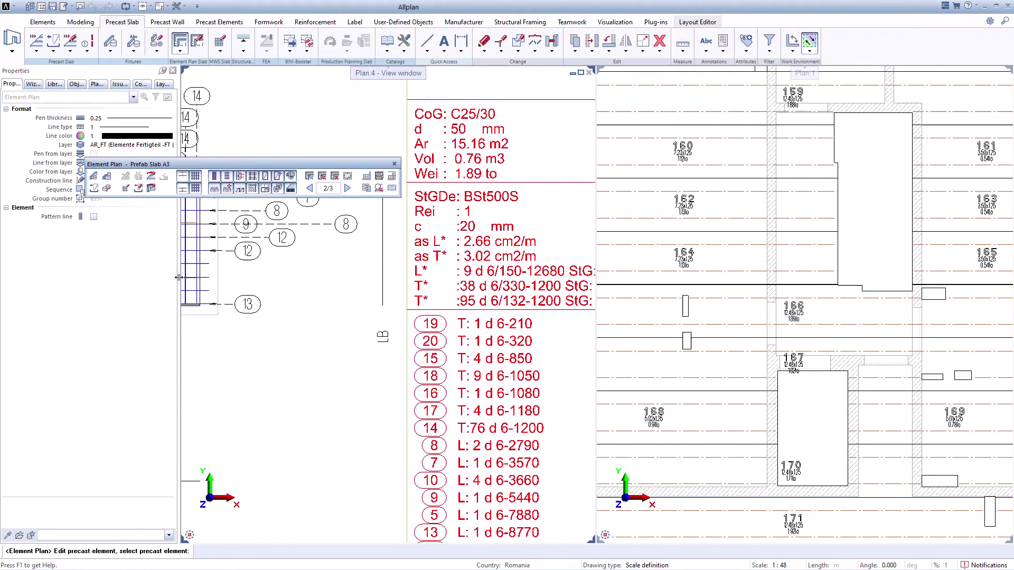
{"action": "left_click", "coordinate": [346, 188]}
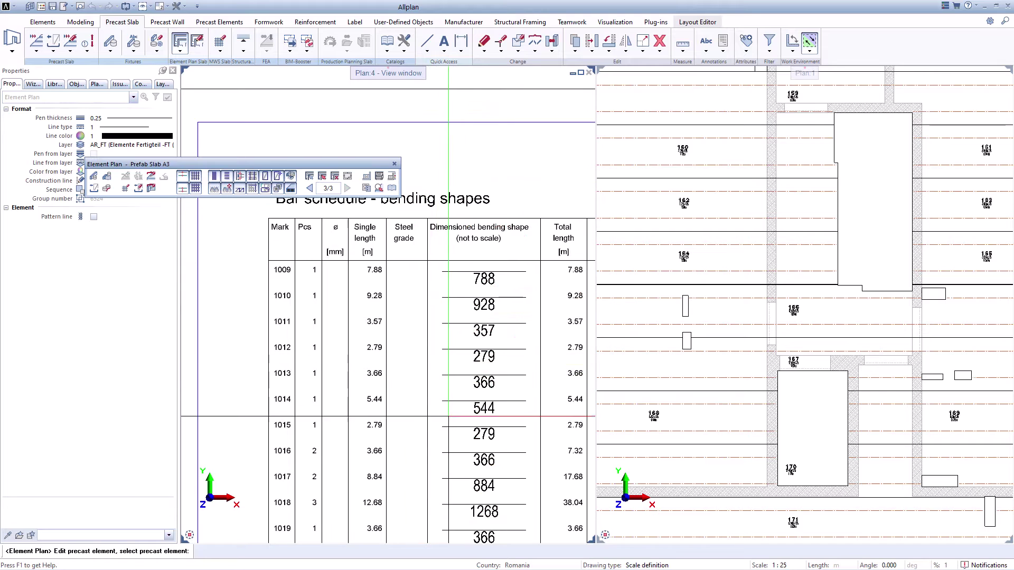
{"action": "middle_click_drag", "start_coordinate": [453, 421], "coordinate": [446, 108]}
Run the NC Generator for slab 166 and expand Half Floor Pos. 166 in a widened dialog.
{"action": "key", "text": "Escape"}
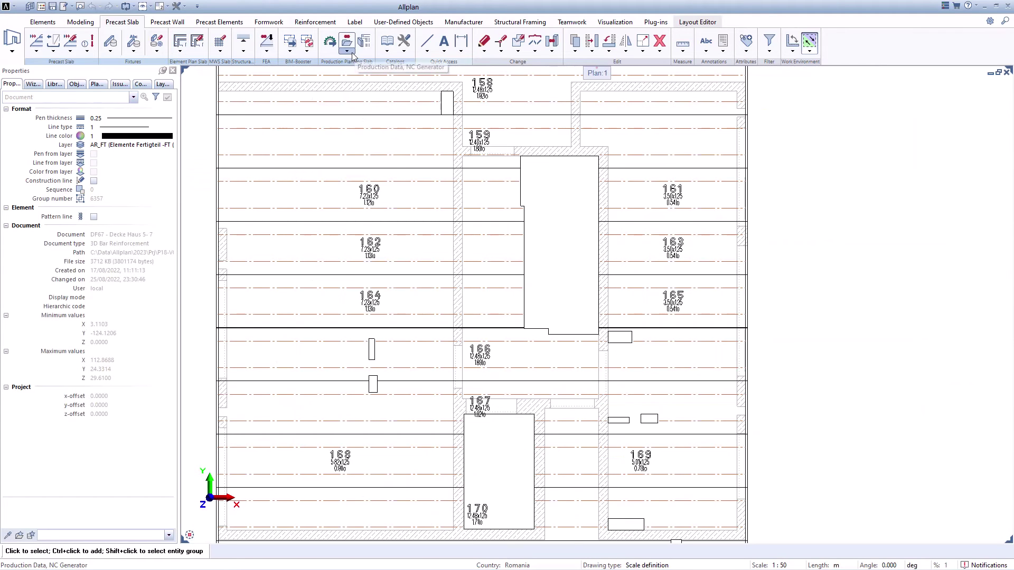
{"action": "left_click", "coordinate": [353, 56]}
{"action": "left_click", "coordinate": [354, 61]}
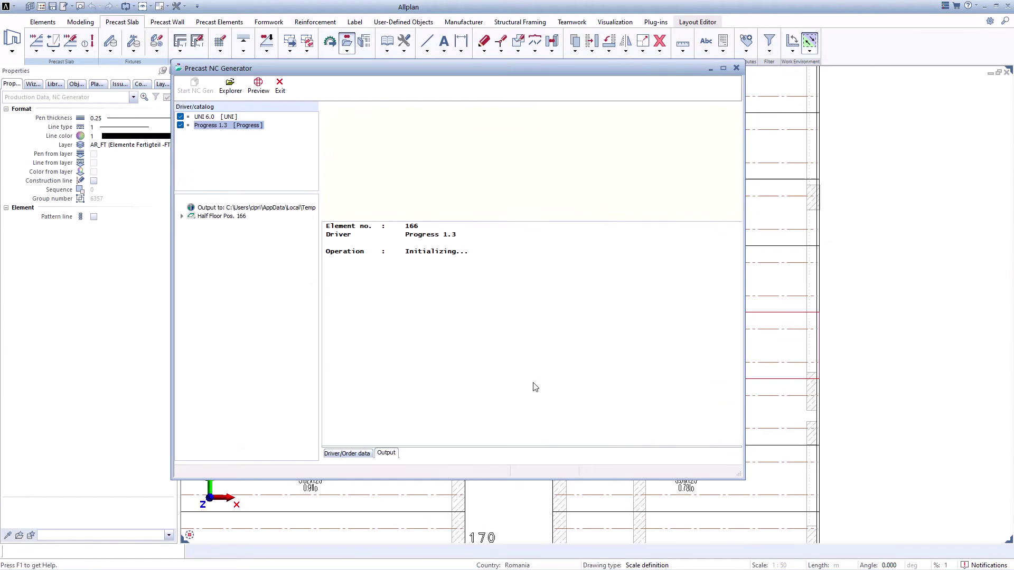
{"action": "left_click", "coordinate": [185, 217]}
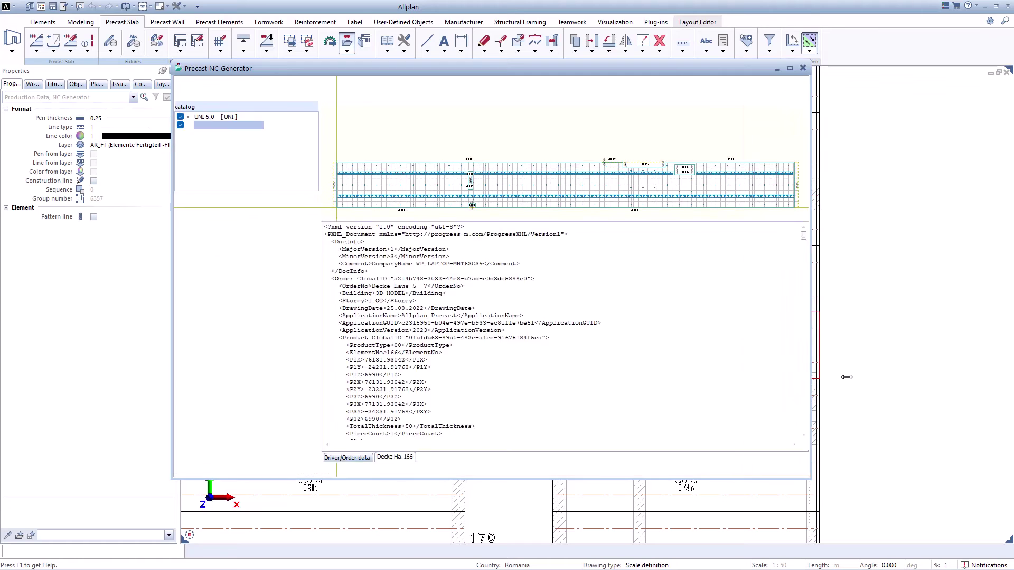
{"action": "left_click_drag", "start_coordinate": [747, 339], "coordinate": [846, 340]}
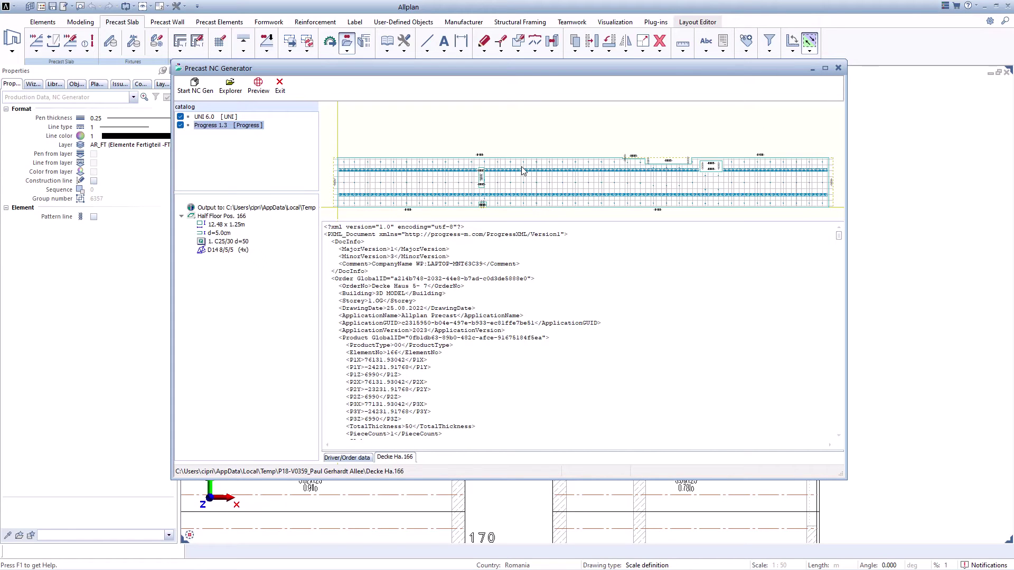